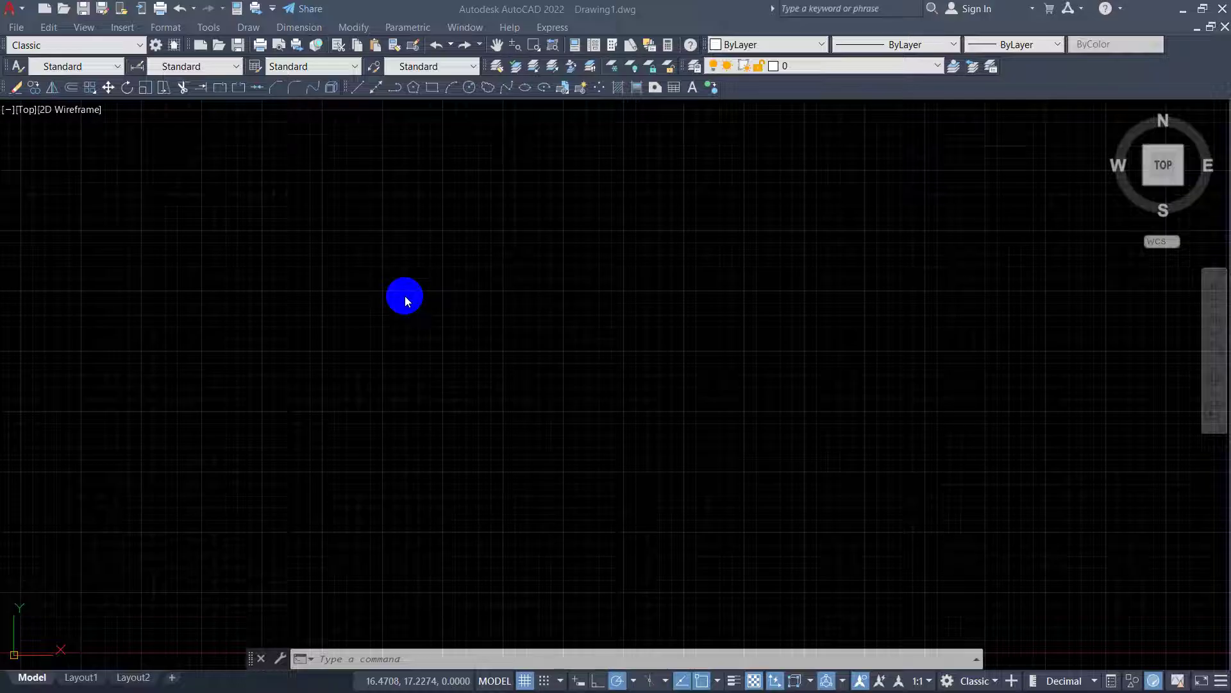
Launch Options with OP, dismiss it, then call up the canvas shortcut menu to reopen Options
click(525, 284)
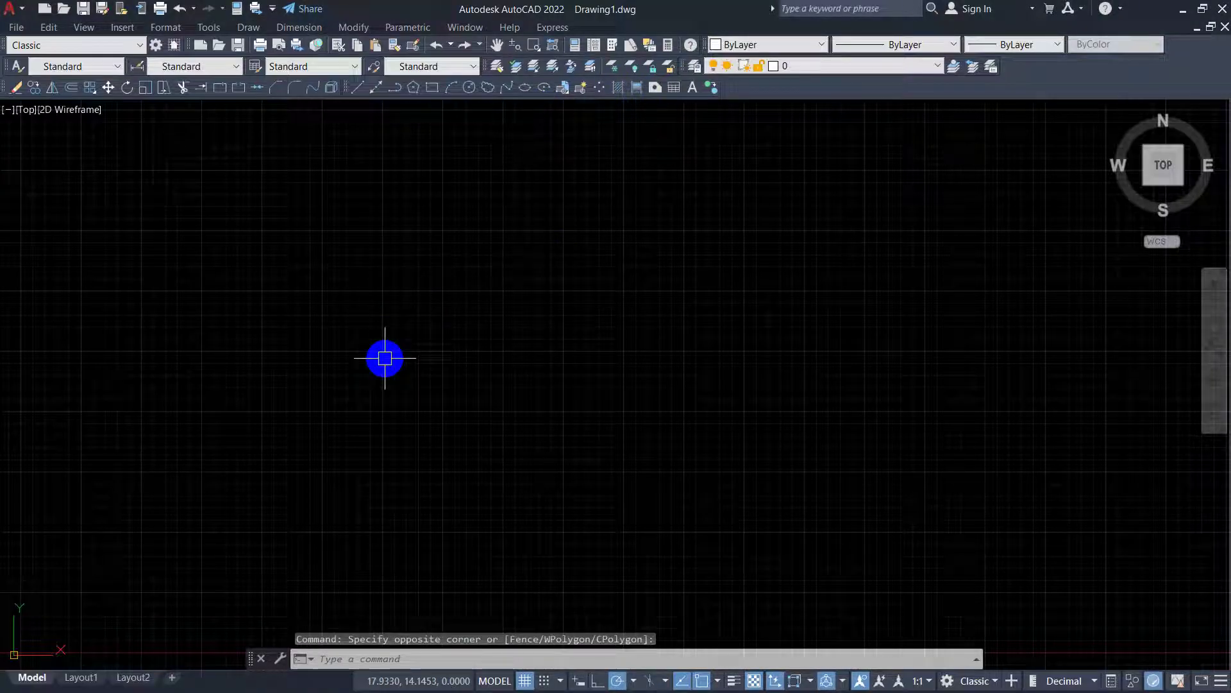
text(op)
key(Return)
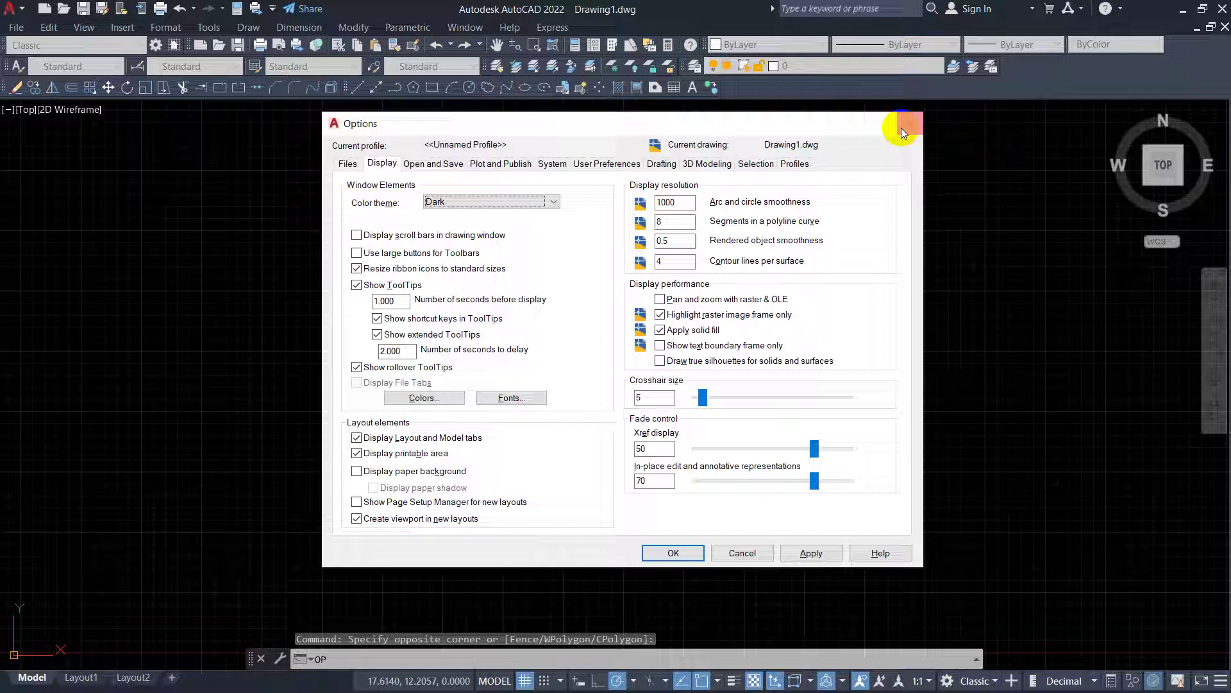
click(903, 124)
key(Escape)
key(Escape)
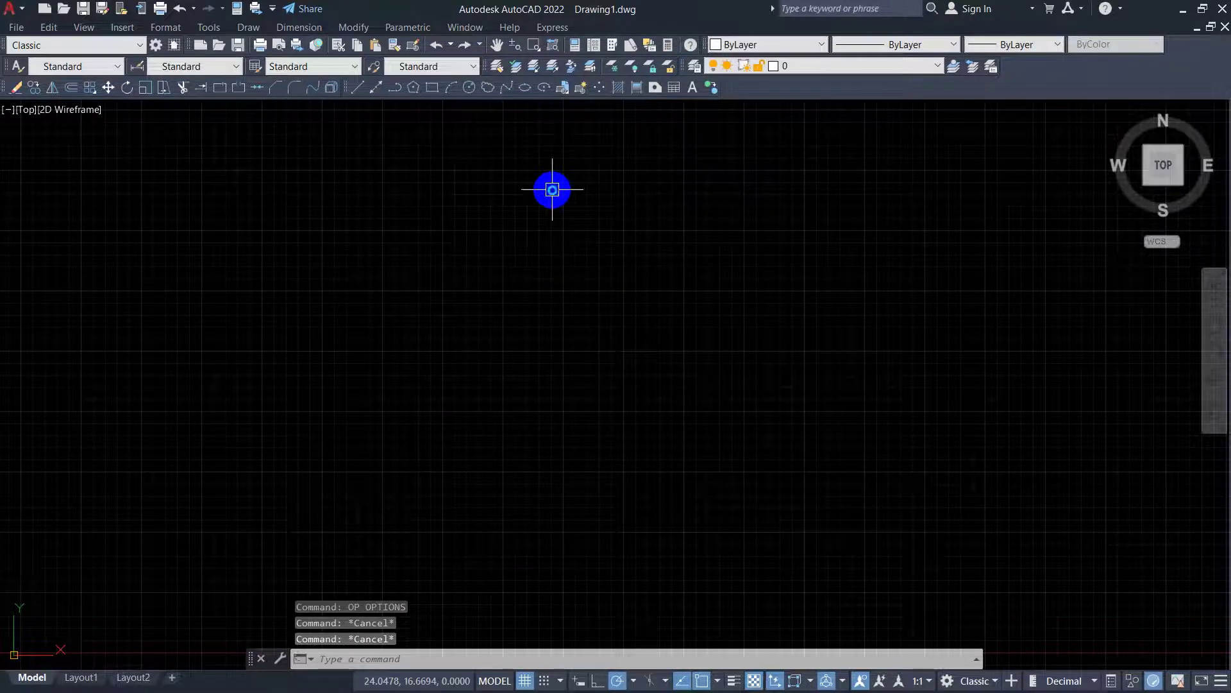
right_click(552, 189)
Enable 'Use large buttons for Toolbars' in Options, apply it and confirm with OK
click(608, 462)
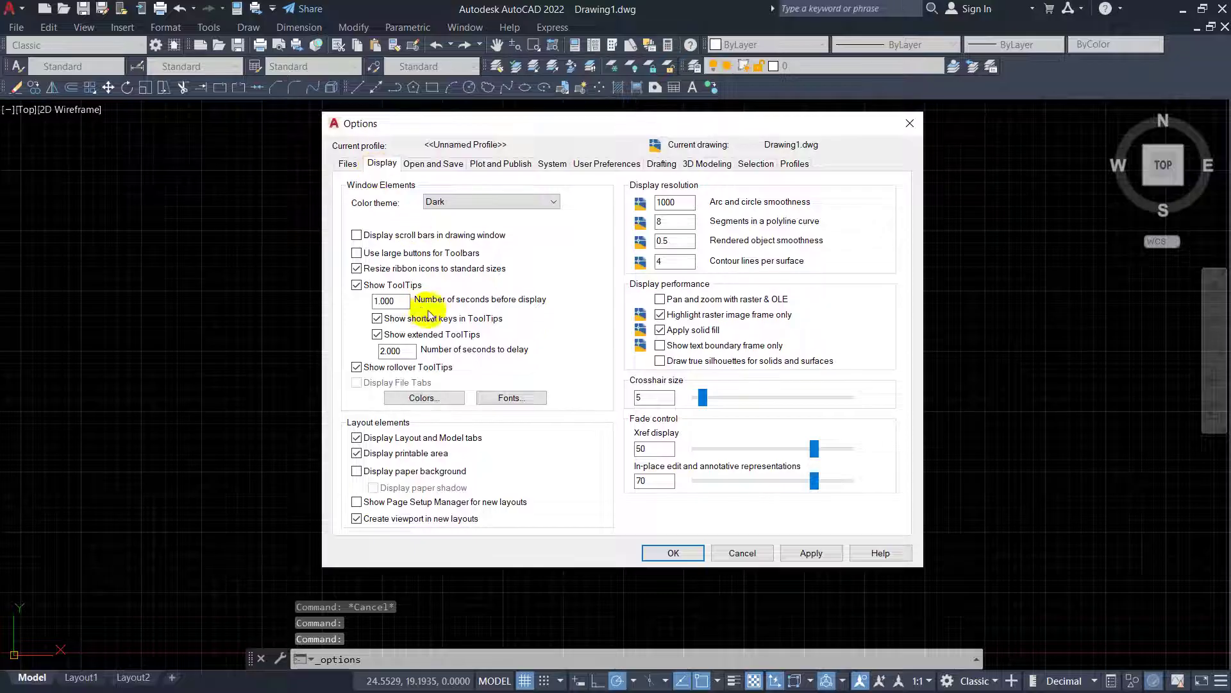
click(373, 254)
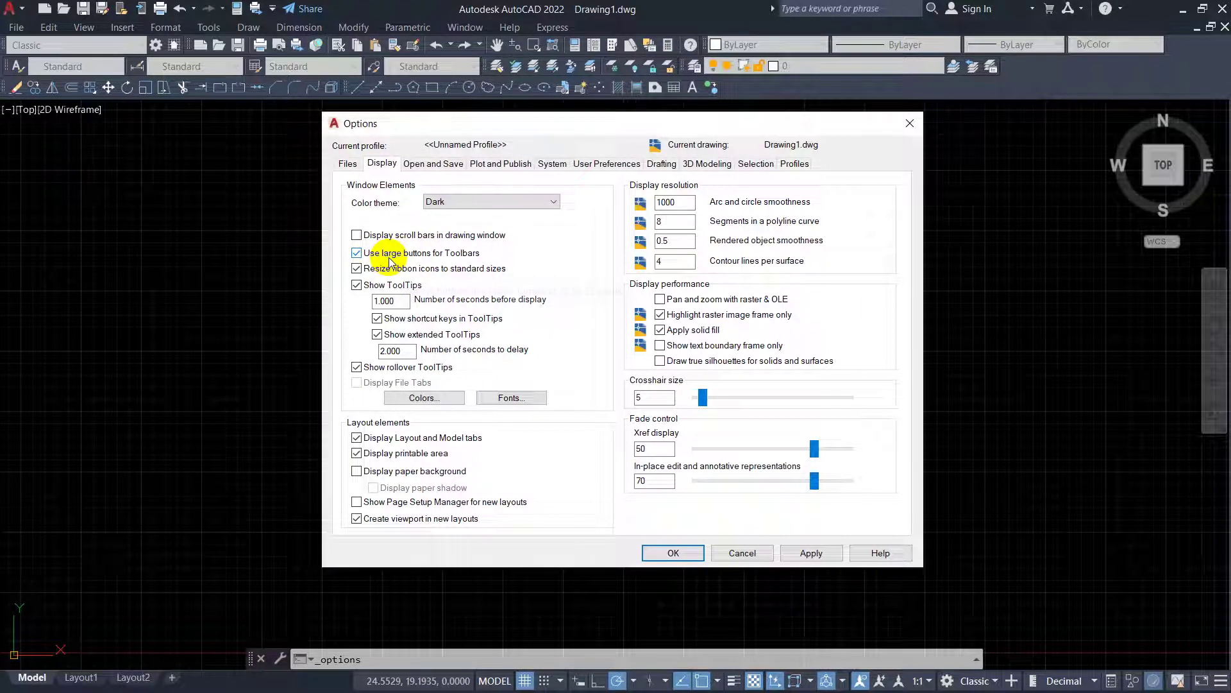
click(811, 552)
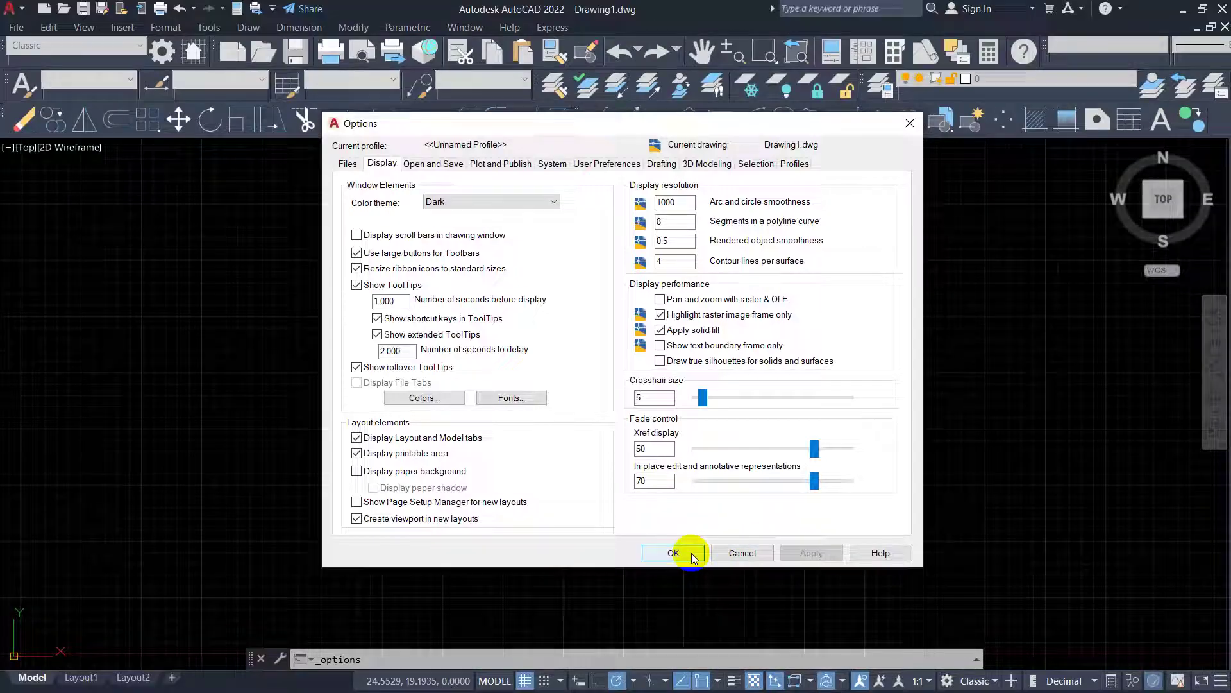
click(692, 554)
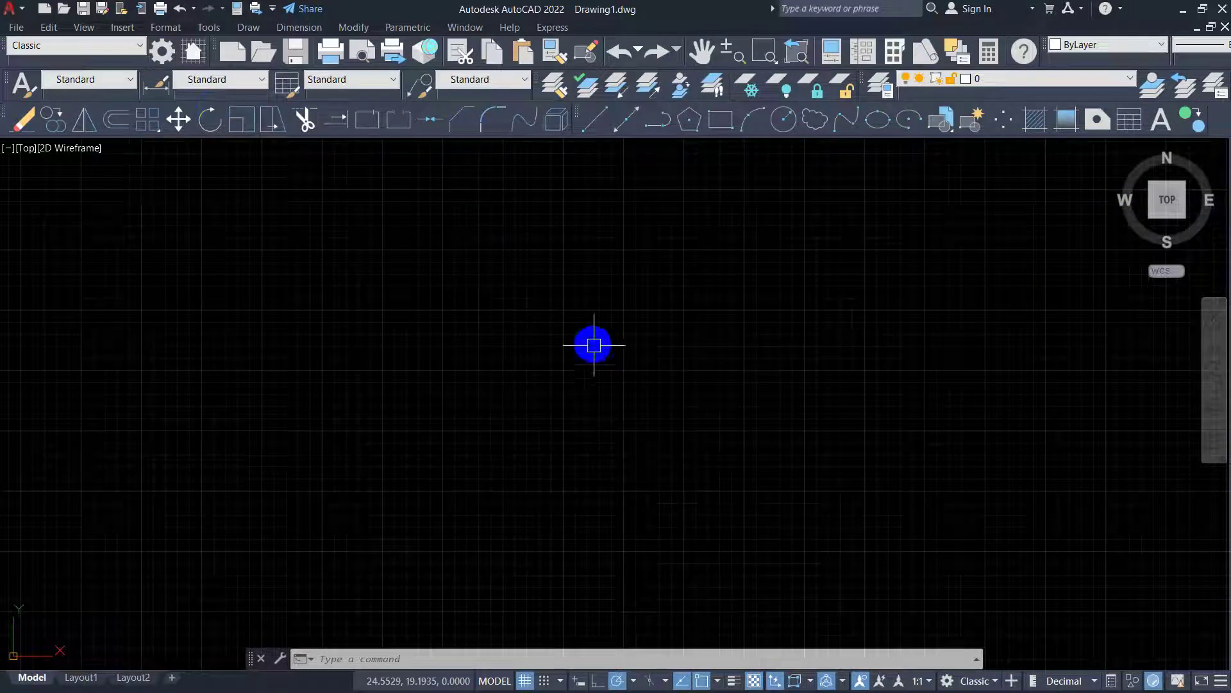
key(Escape)
key(Escape)
key(Escape)
key(Escape)
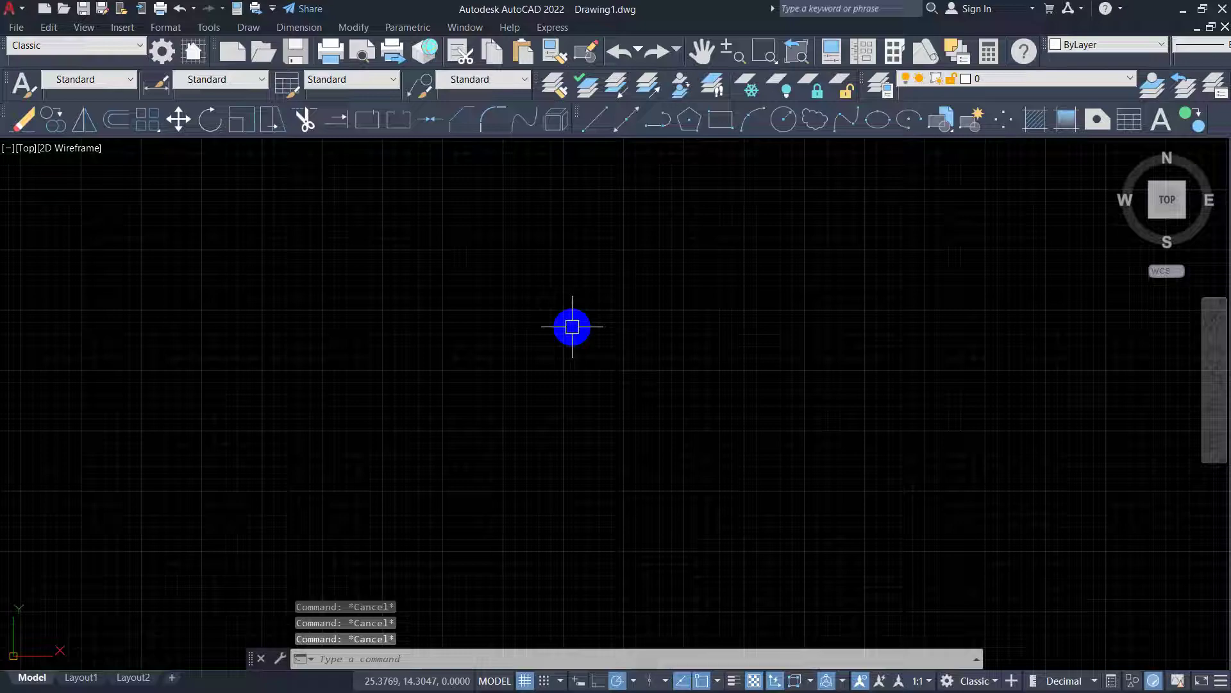
text(op)
key(Return)
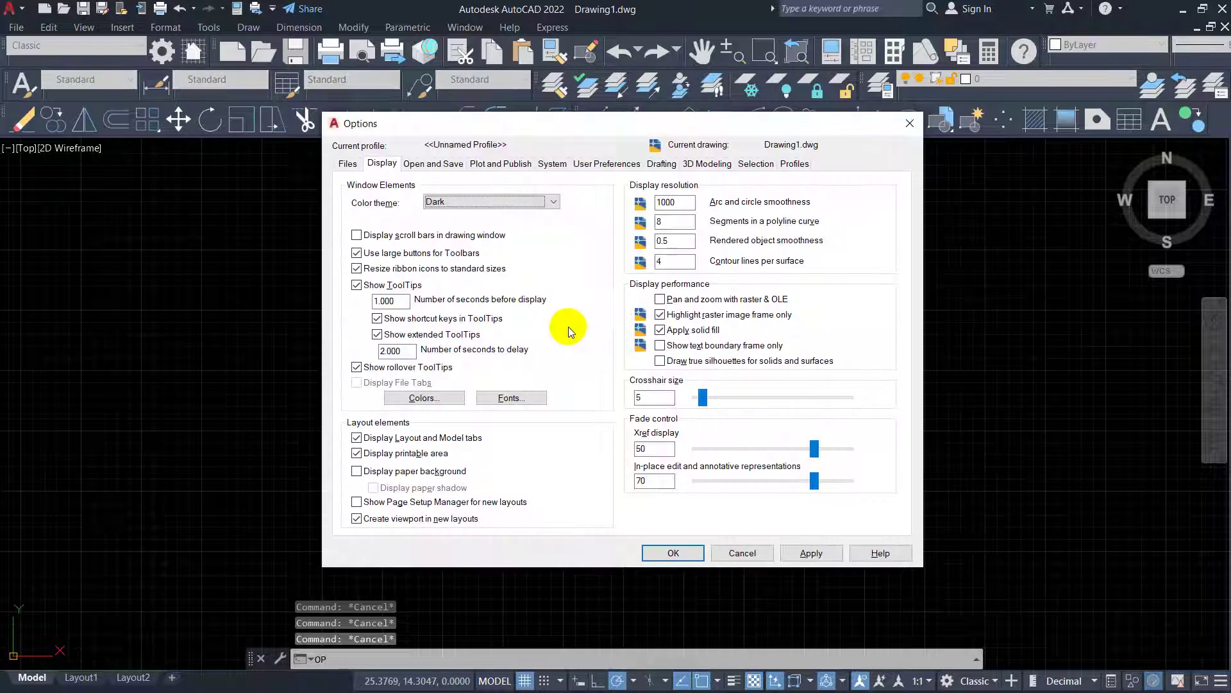
click(738, 552)
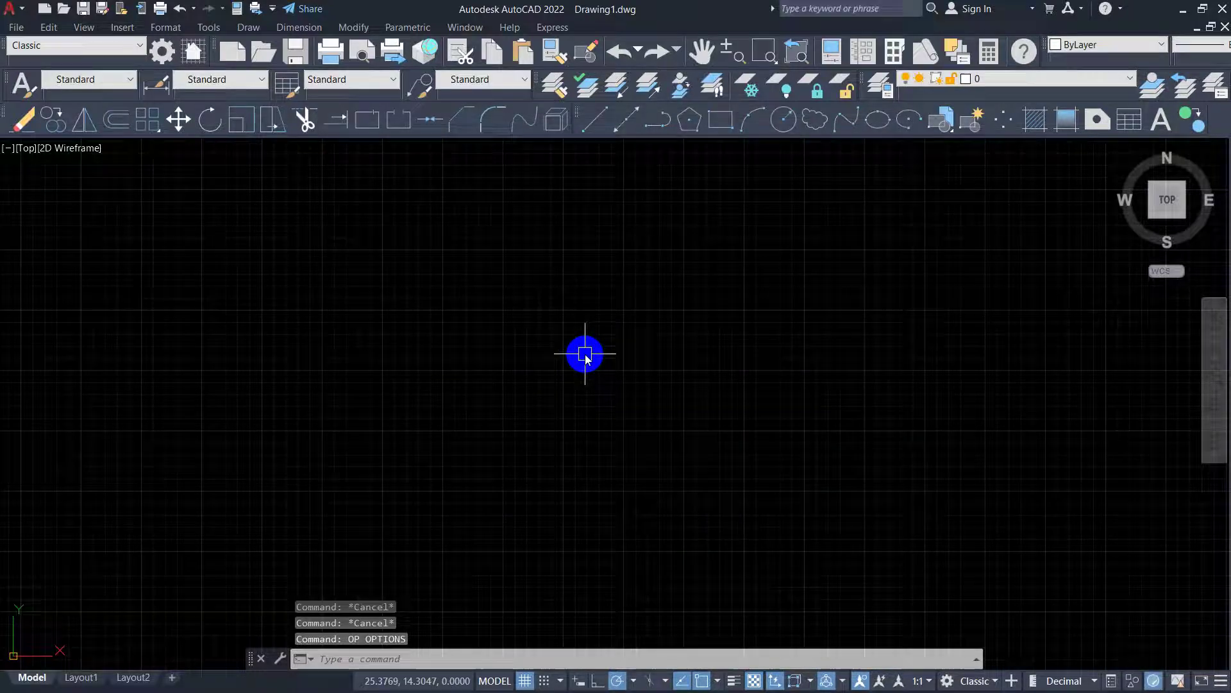
right_click(585, 352)
Clear 'Use large buttons for Toolbars' in Options, apply it and confirm with OK
click(620, 629)
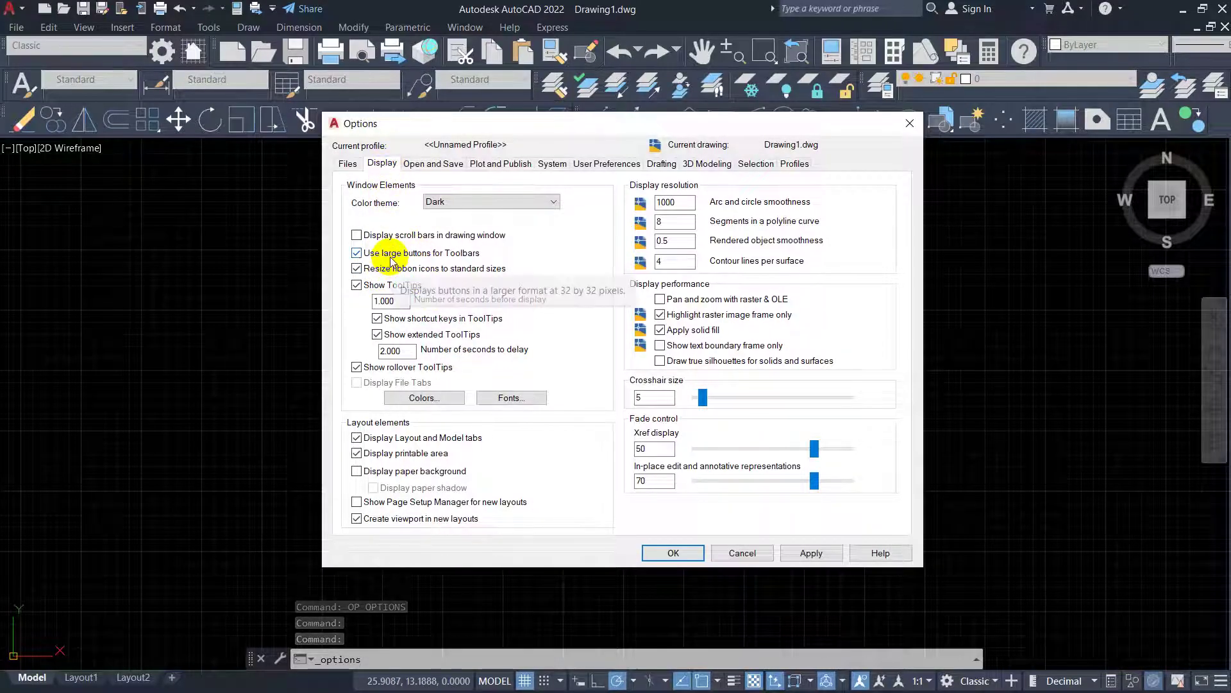
click(357, 252)
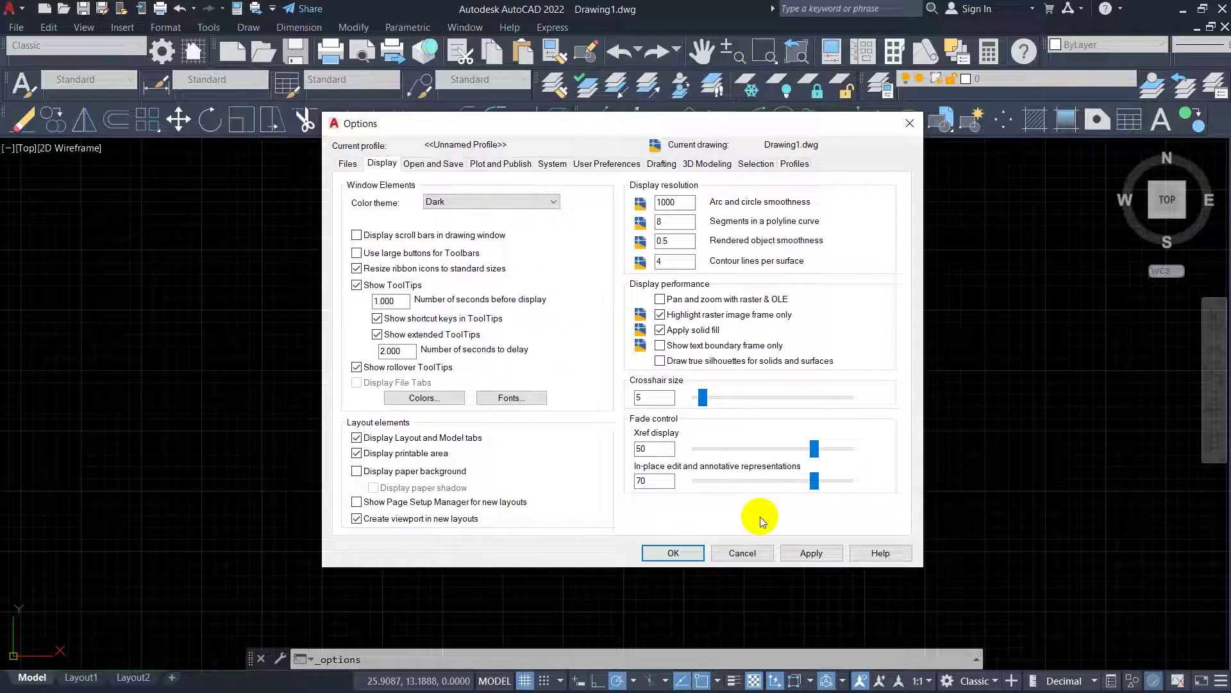
click(808, 553)
click(689, 555)
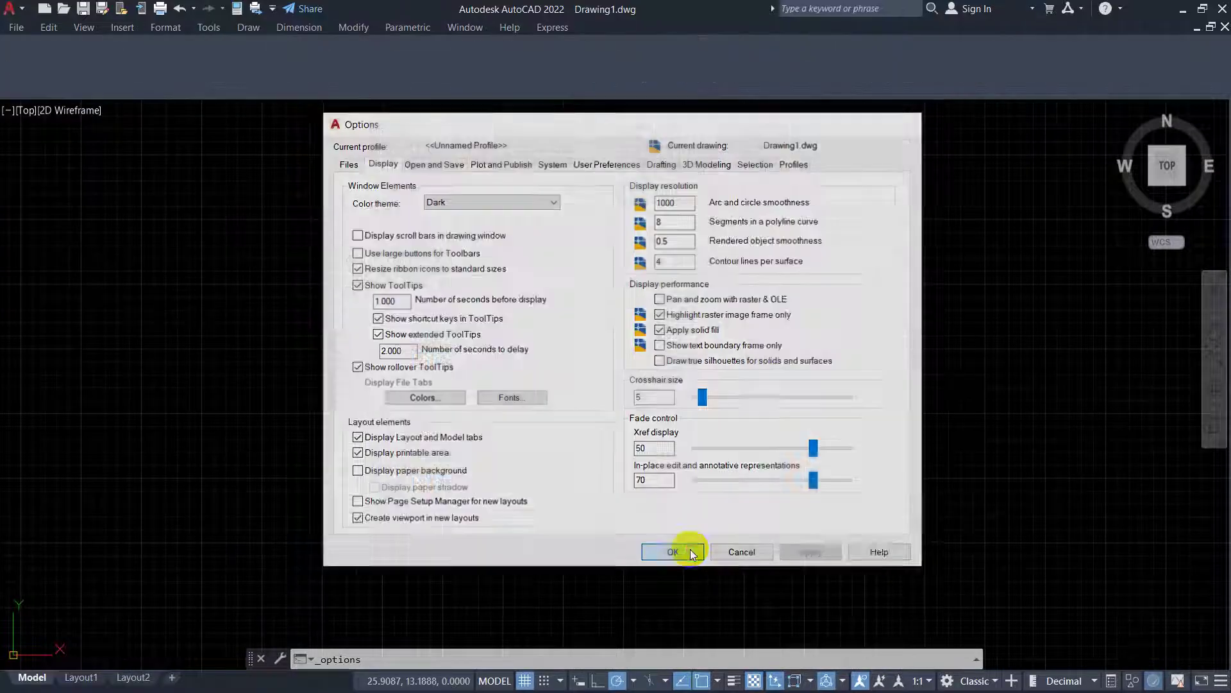